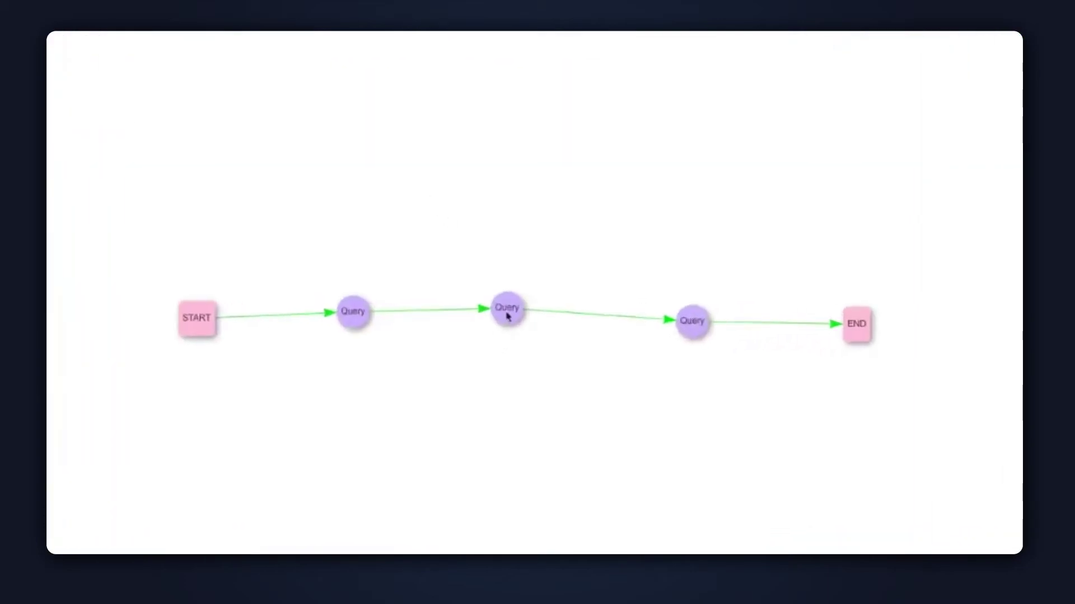
left_click_drag(508, 316, 510, 289)
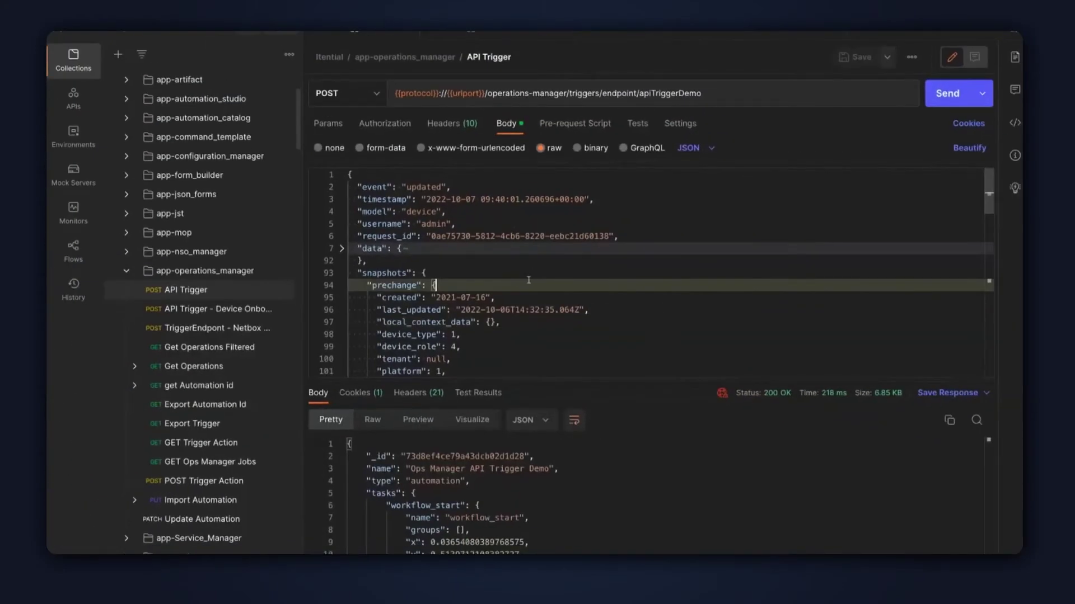
Delete the prechange object from snapshots in the API Trigger request body and send the POST request.
left_click(341, 285)
left_click(443, 274, "shift")
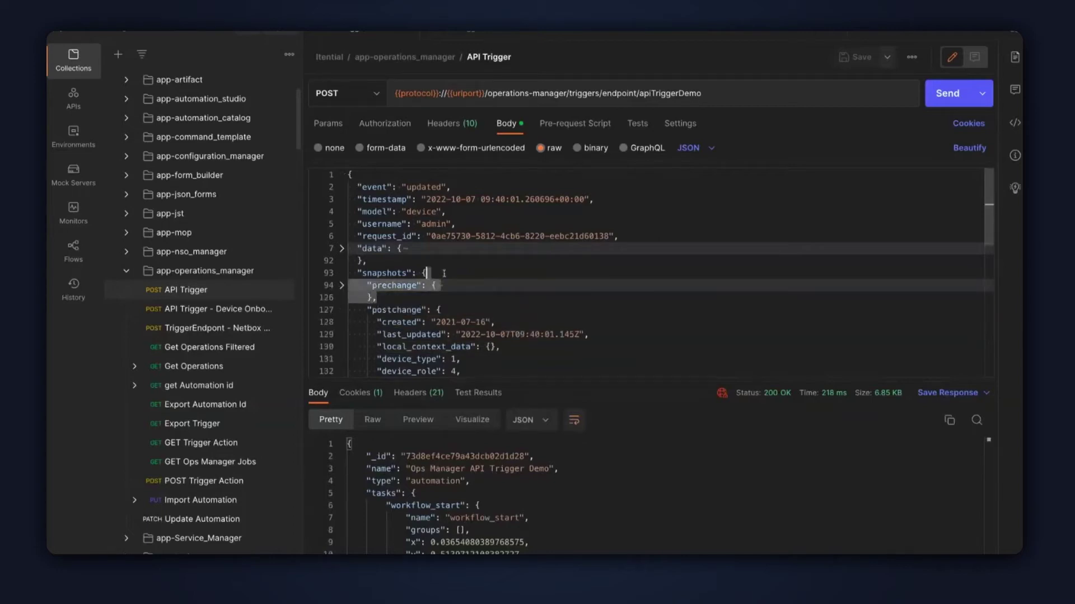
key("BackSpace")
key("ctrl+shift+bracketleft")
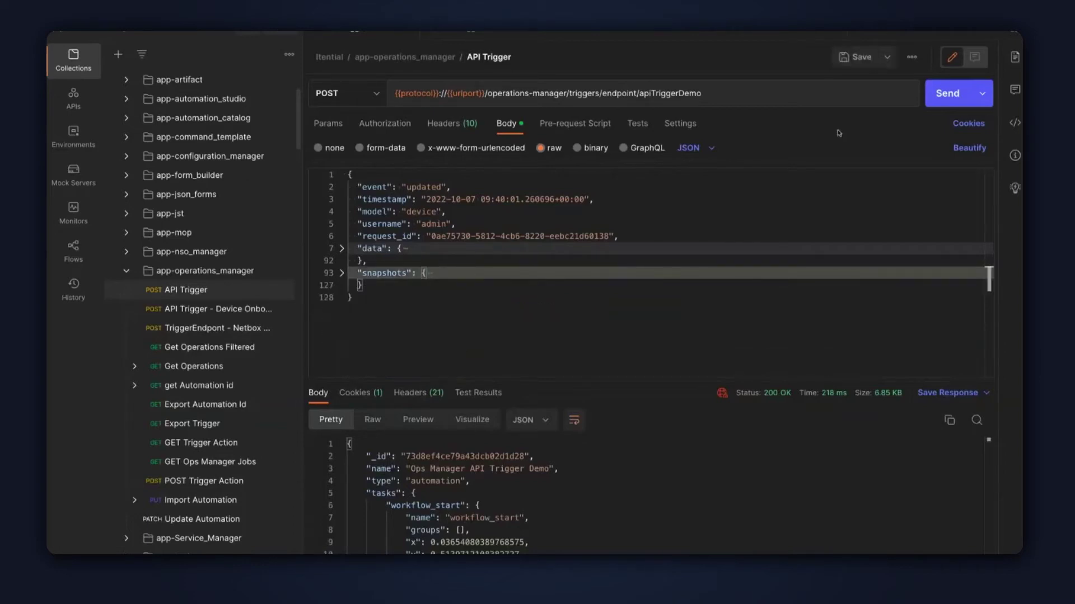
left_click(942, 96)
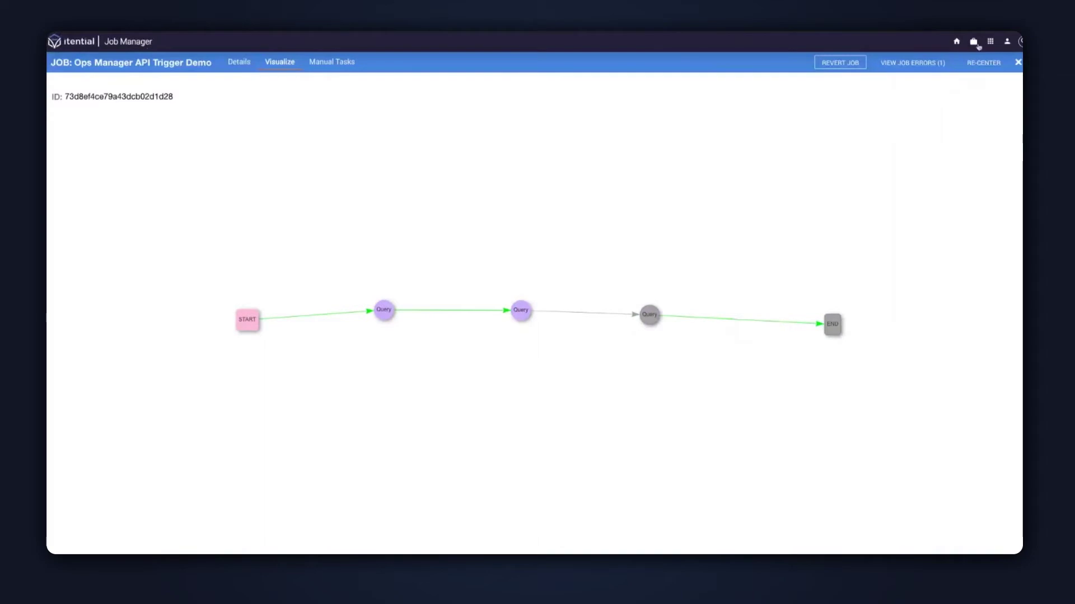
In Job Manager, list the active jobs and view the newest Ops Manager API Trigger Demo job.
left_click(974, 41)
left_click(959, 96)
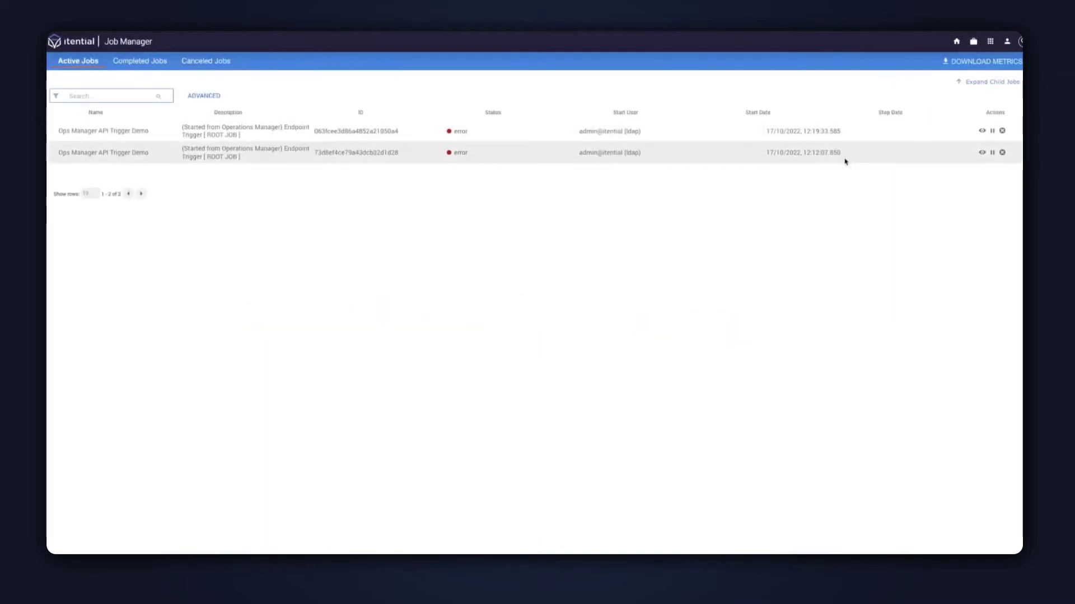
left_click(982, 130)
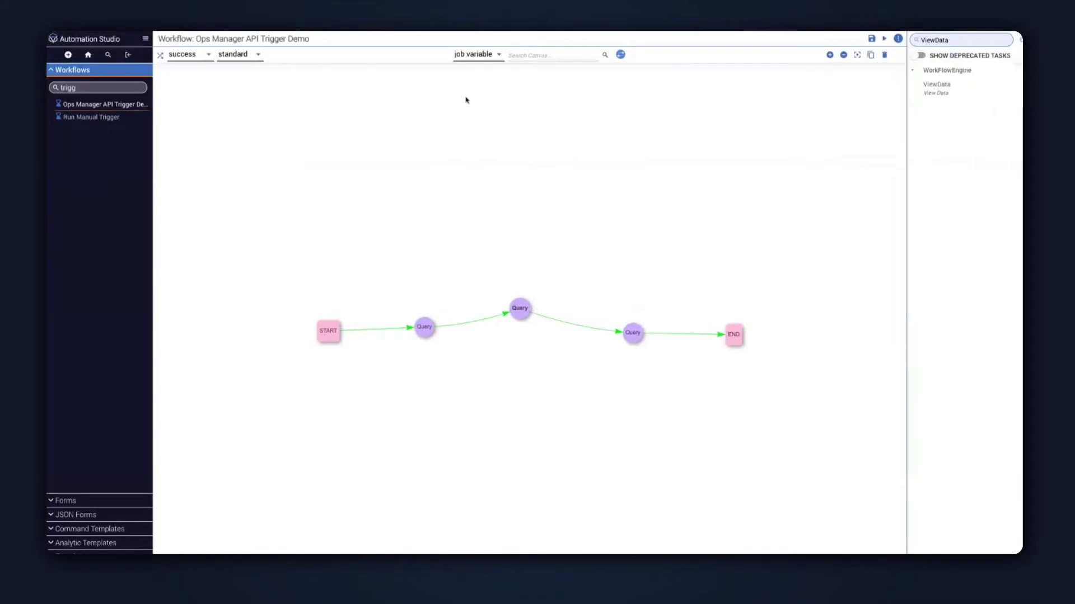
In Automation Studio, add a ViewData task above the middle Query task and connect that Query to it with a failure transition.
left_click_drag(926, 86, 565, 235)
left_click(193, 55)
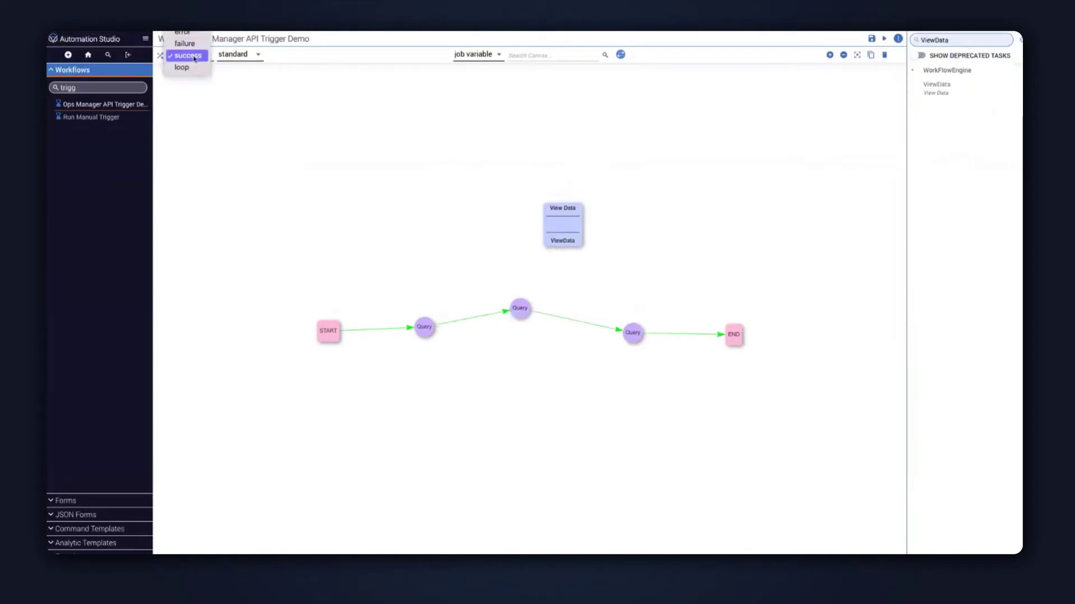
left_click(185, 43)
left_click_drag(509, 302, 570, 236)
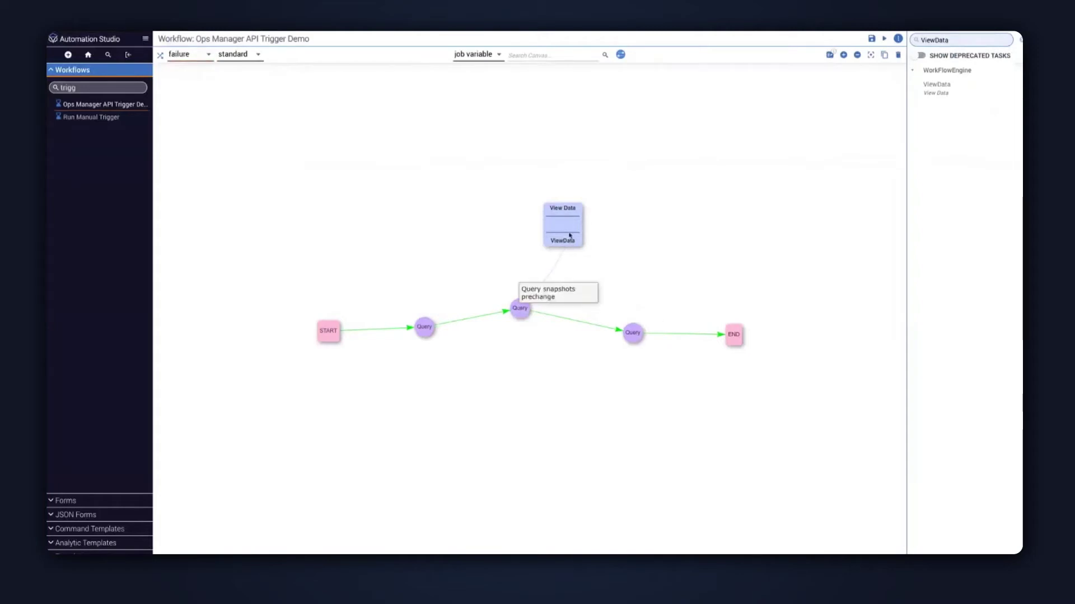
Connect the ViewData task to END with a success transition and reposition the middle Query task slightly lower.
left_click(169, 54)
left_click(187, 68)
left_click_drag(579, 235, 735, 335)
left_click_drag(524, 315, 509, 327)
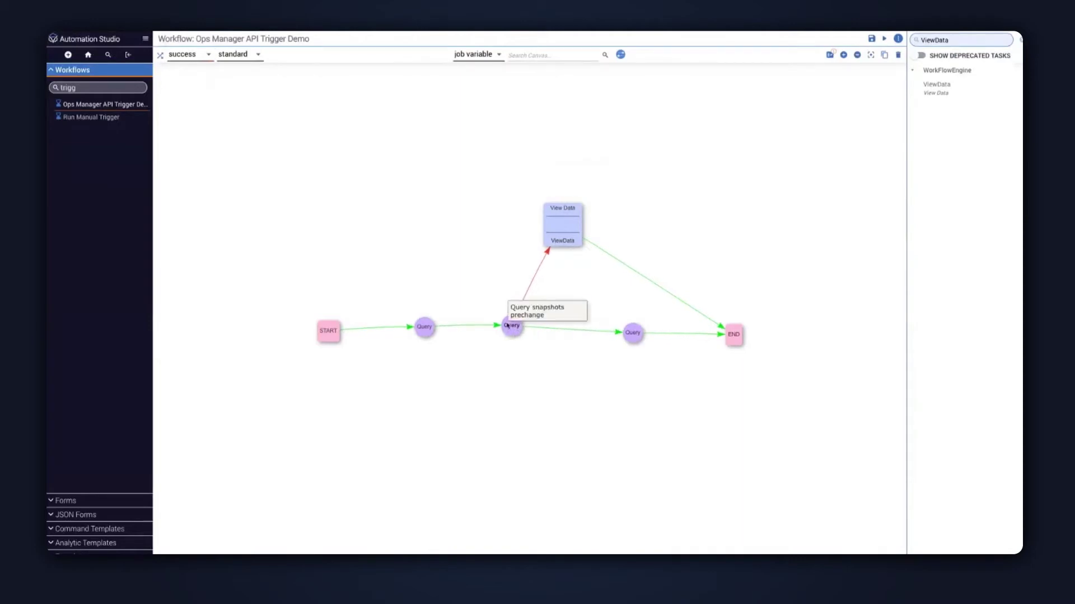
left_click(518, 329)
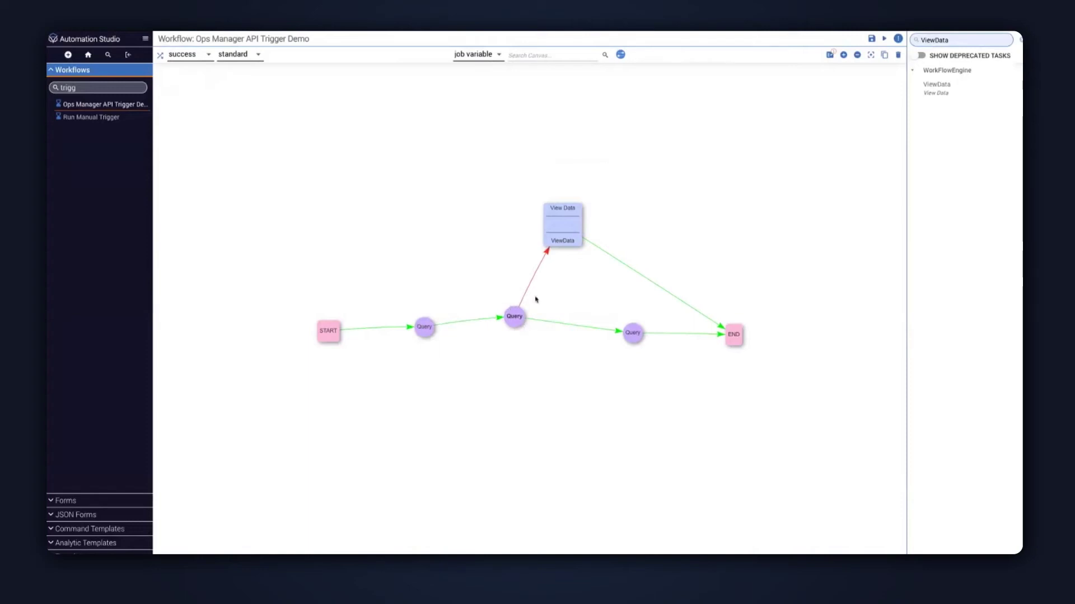
mouse_move(563, 235)
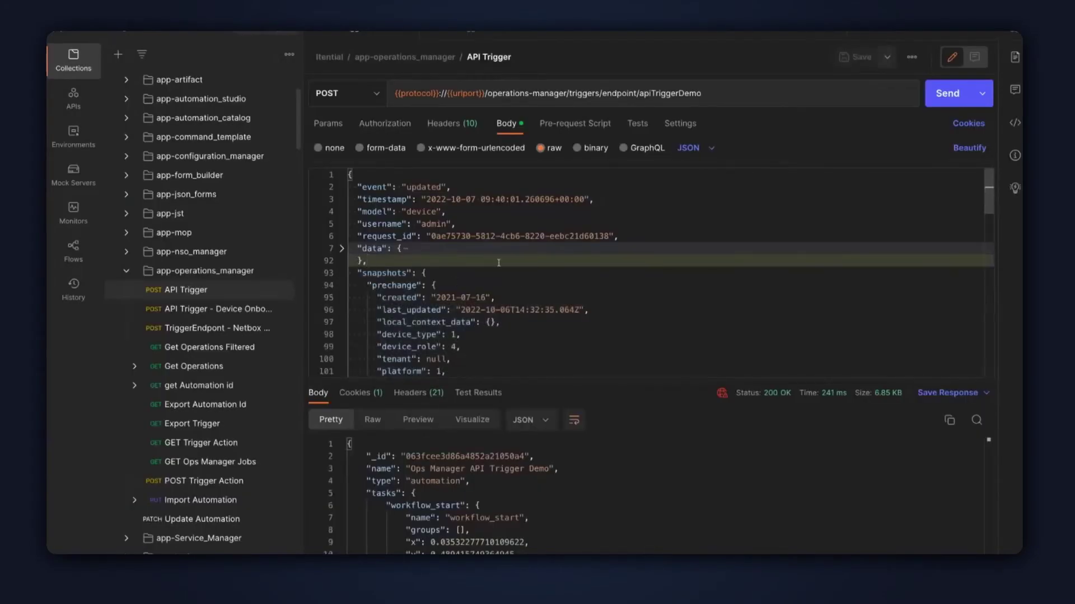
In Postman, copy the entire JSON body of the API Trigger request.
left_click(456, 273)
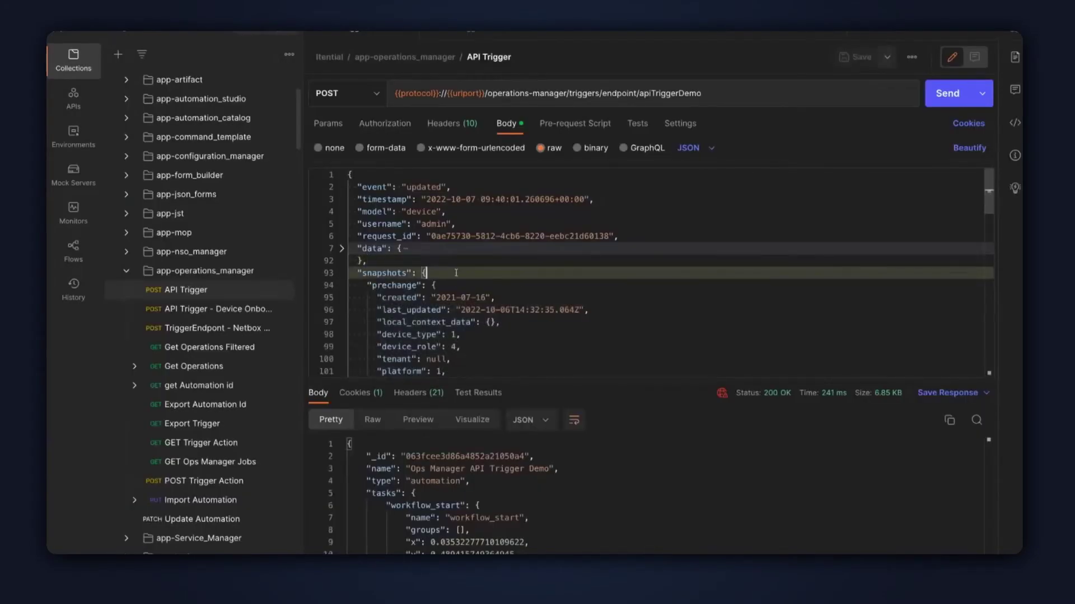
key("ctrl+a")
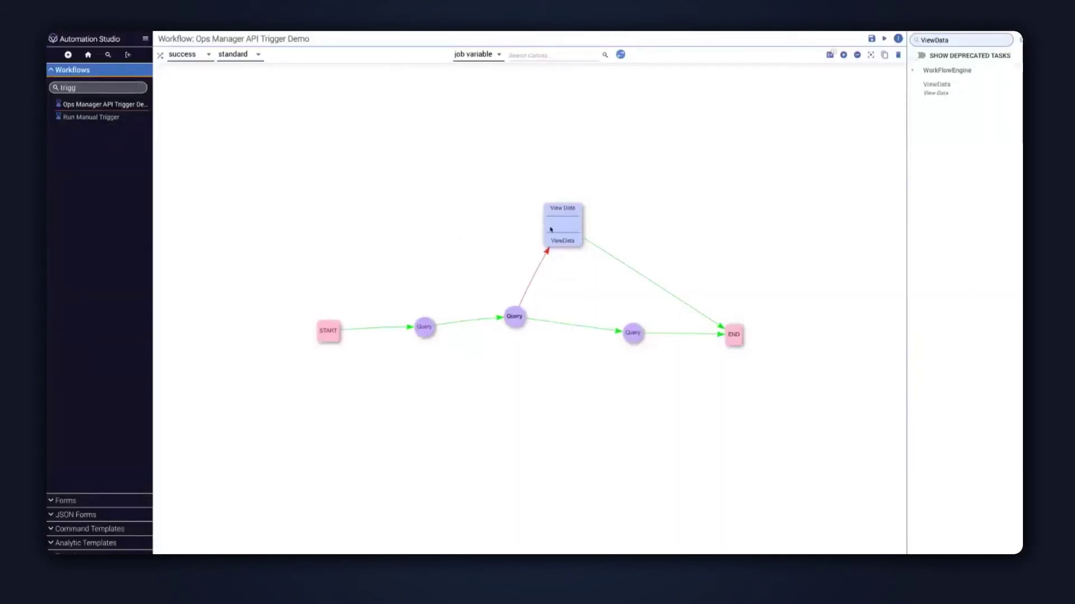
key("Delete")
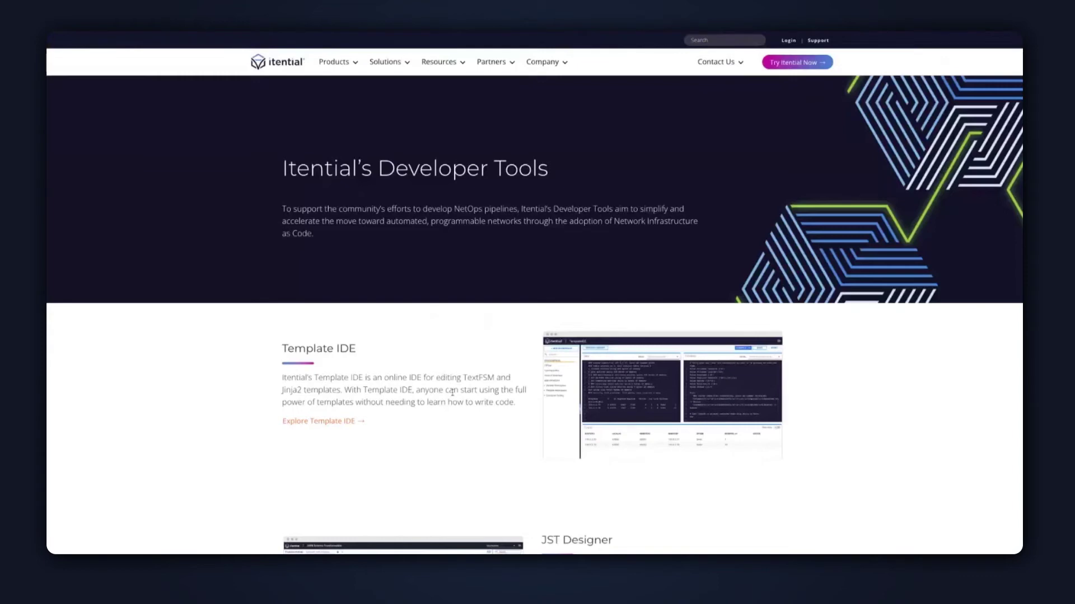
Find JSONtoSchema on Itential's Developer Tools page and launch the tool.
scroll(452, 392, "down", 3)
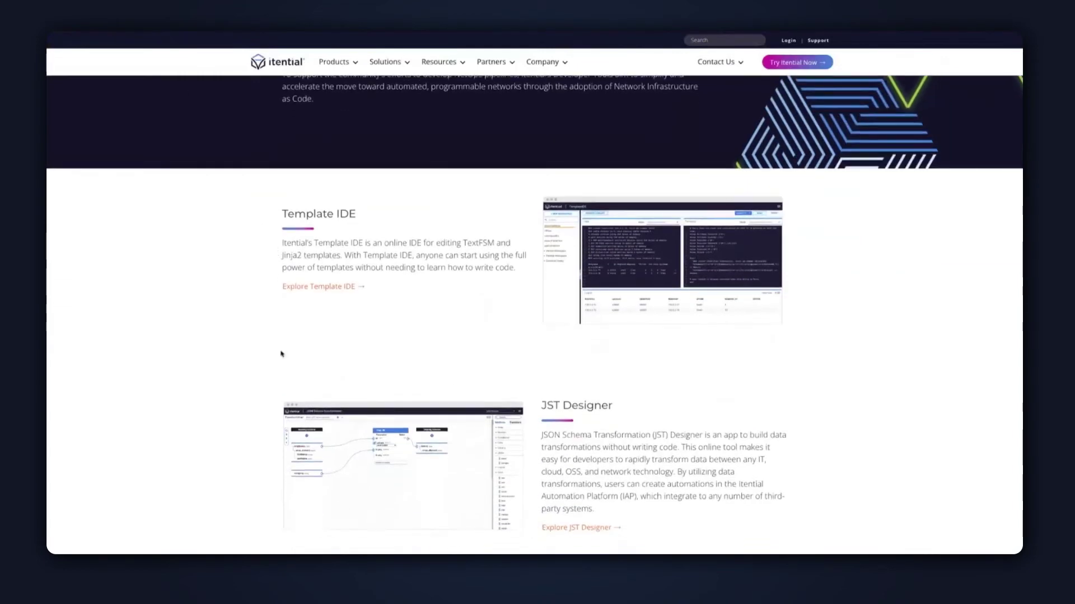
scroll(292, 346, "down", 2)
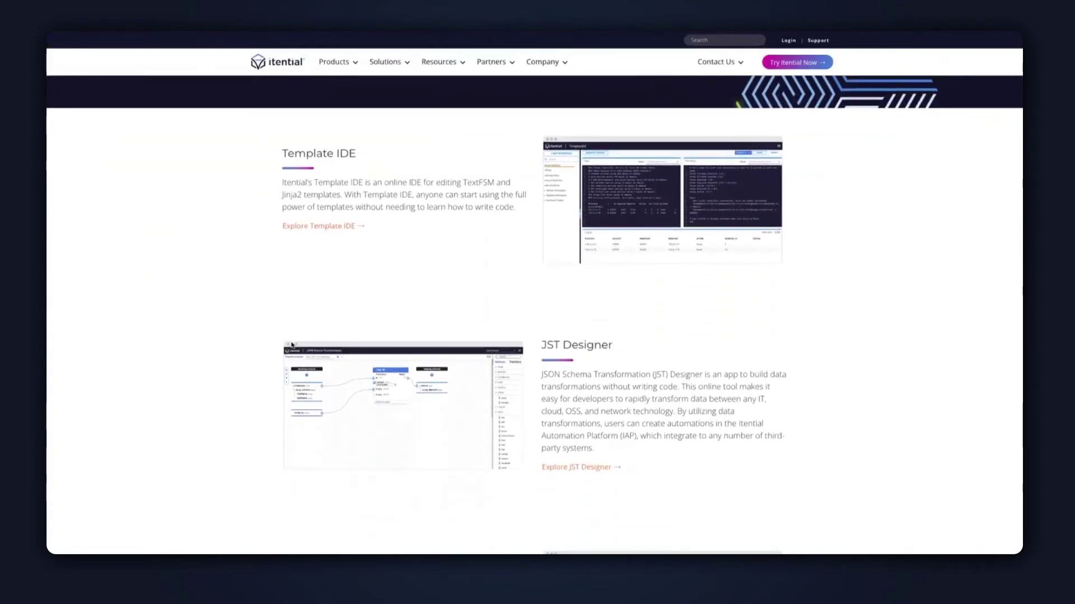
scroll(291, 346, "down", 4)
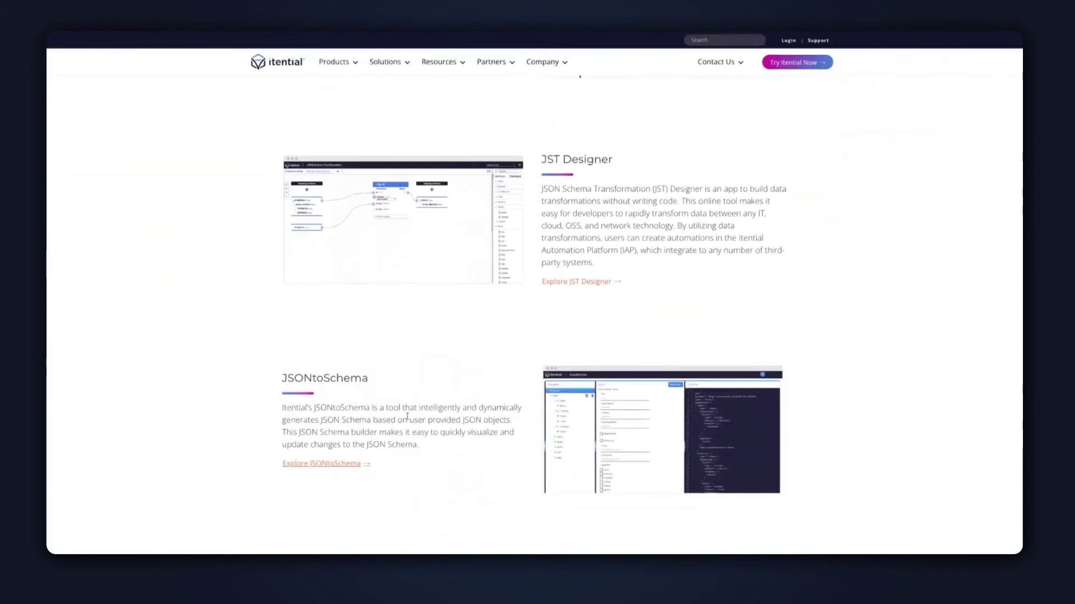
left_click(321, 463)
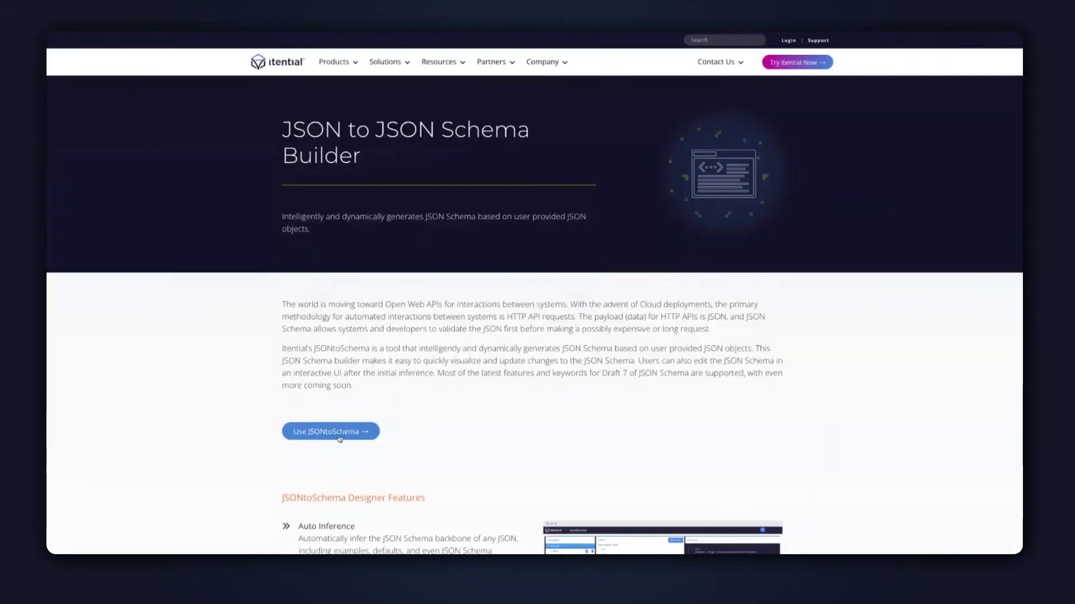
left_click(370, 432)
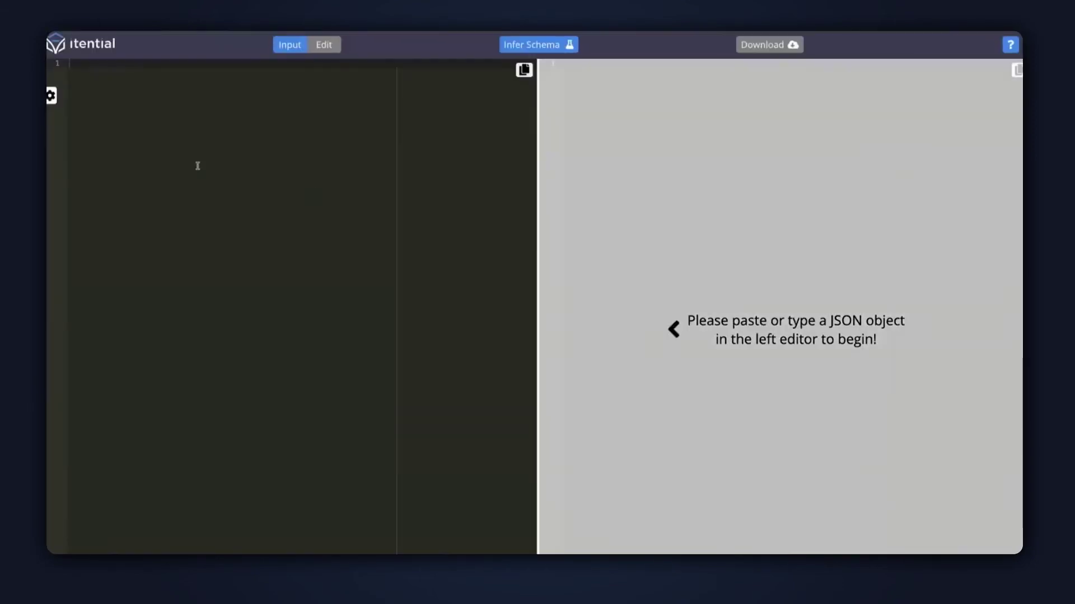
Paste the copied request body as JSON input and infer its schema.
key("ctrl+v")
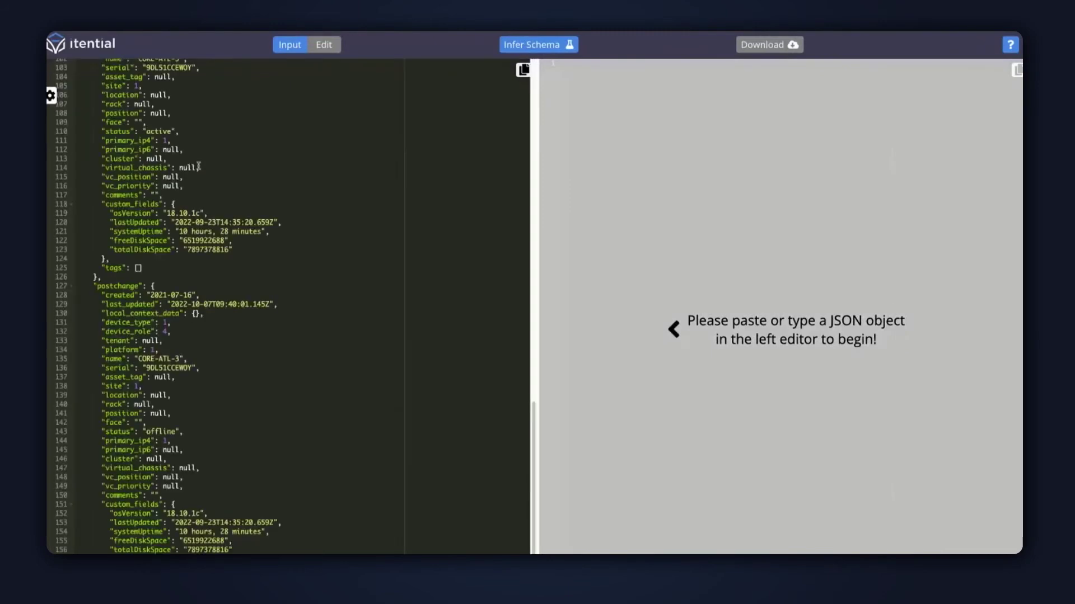
left_click(545, 47)
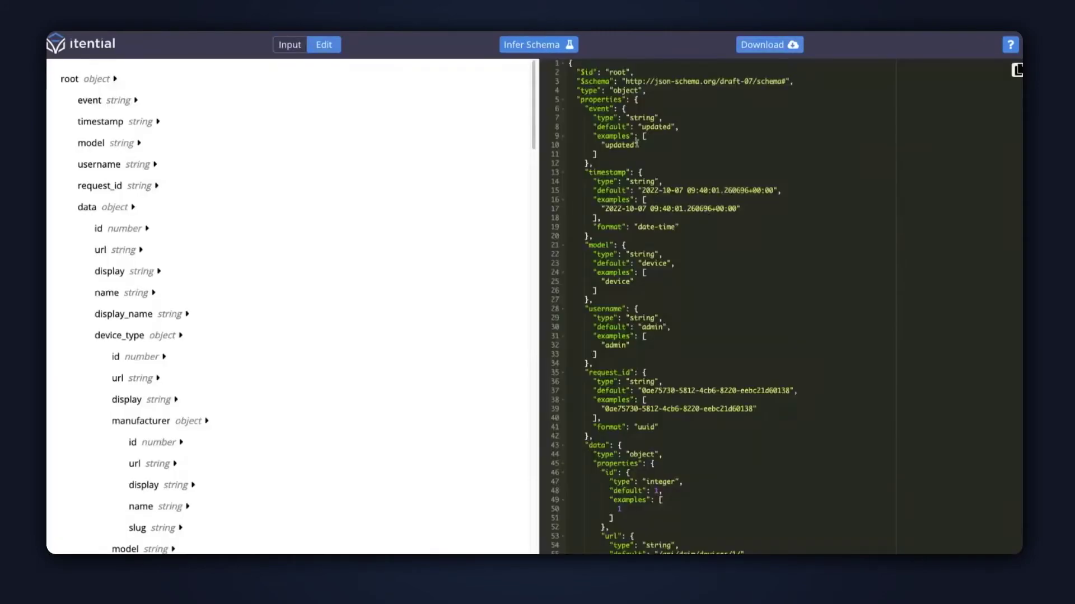
Collapse the data, prechange and postchange sections to review the required properties, and copy the whole generated schema.
scroll(622, 241, "down", 5)
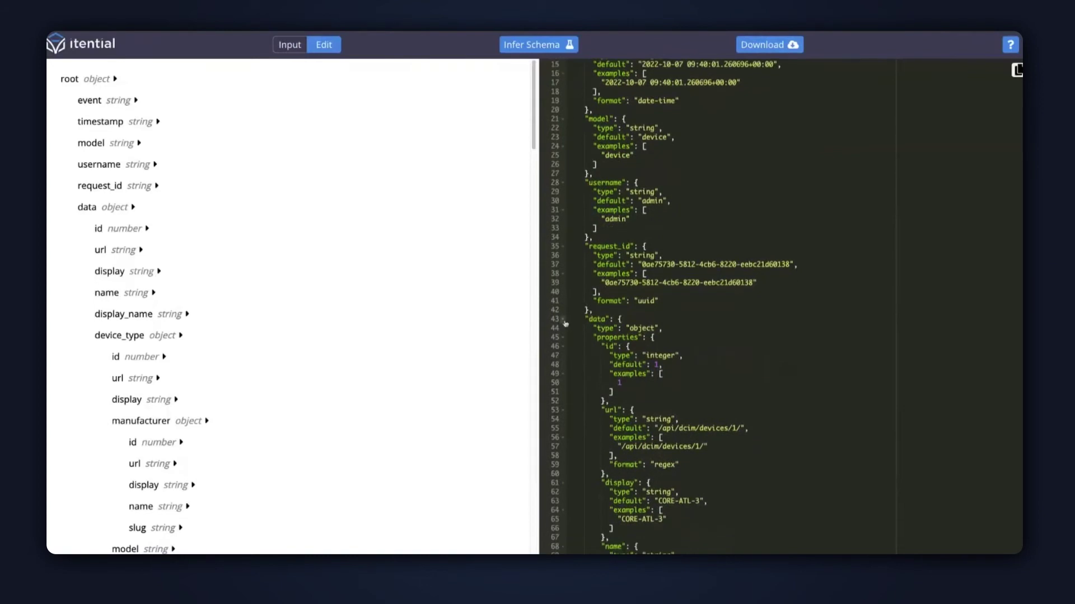
left_click(564, 319)
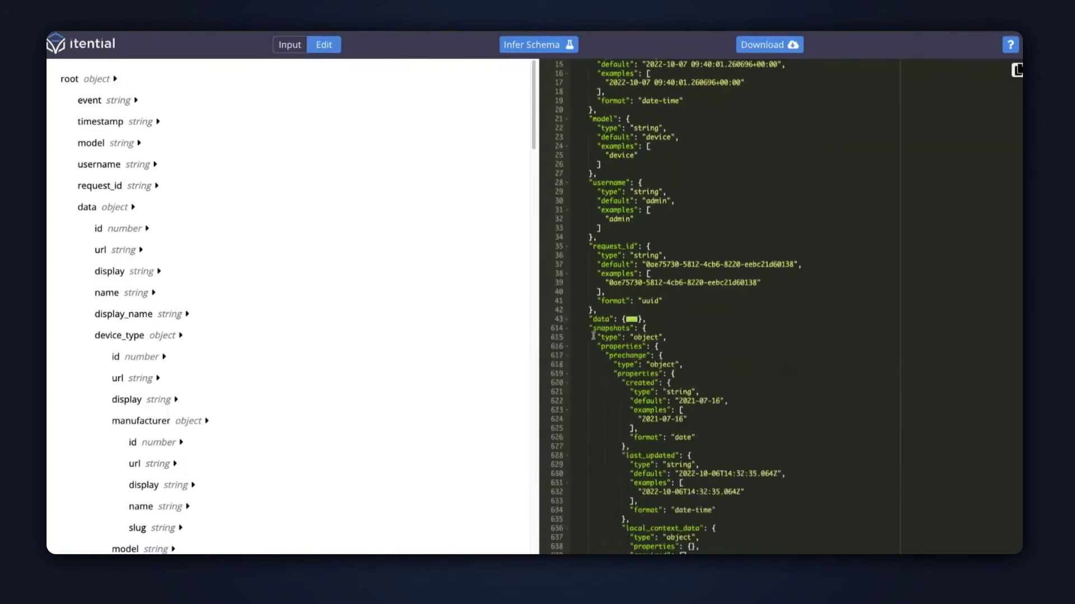
left_click(567, 356)
left_click(569, 365)
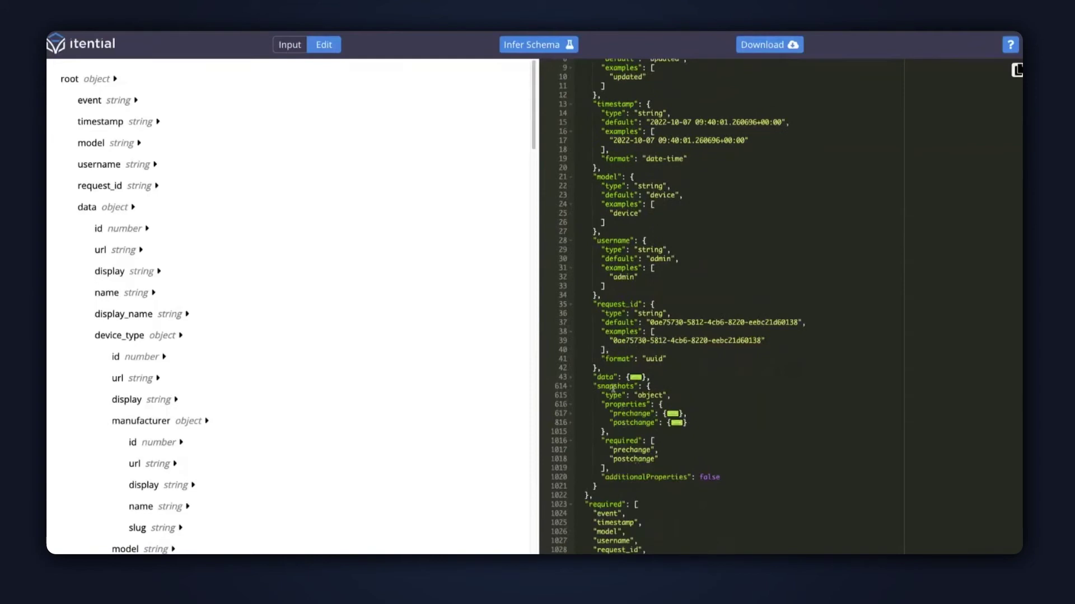
left_click(613, 450)
left_click(630, 459)
left_click(713, 426)
key("ctrl+a")
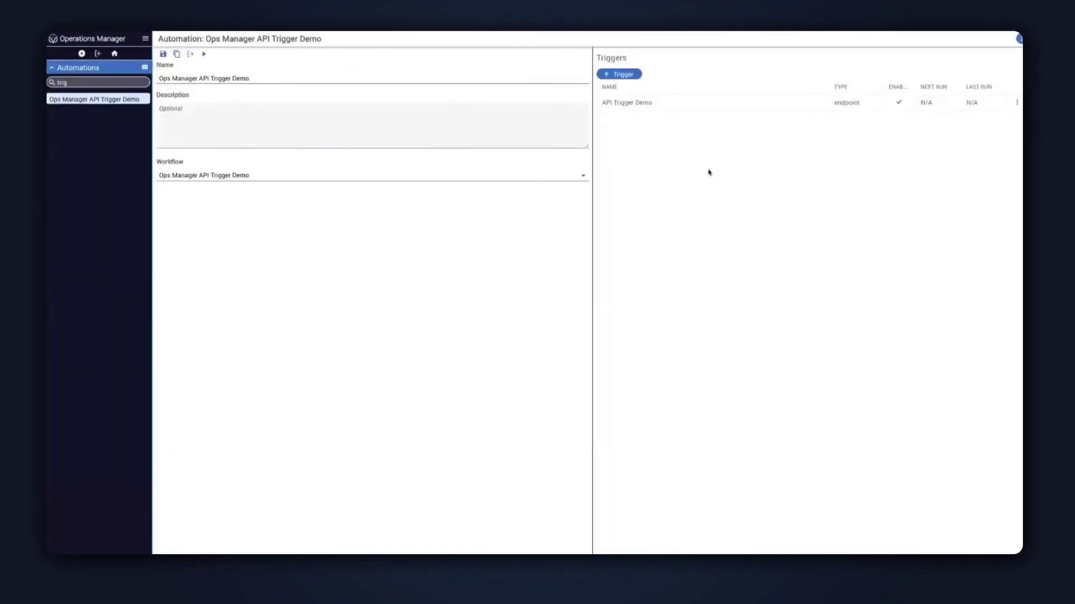
In Operations Manager, open the API Trigger Demo trigger for editing and expand its Post-body Schema.
left_click(1016, 103)
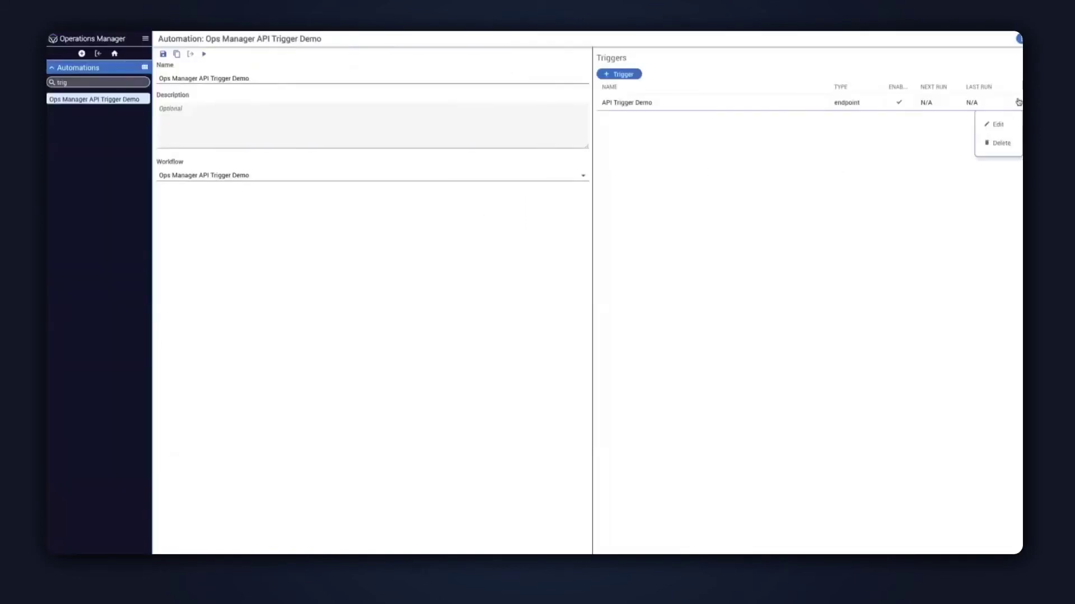
left_click(996, 122)
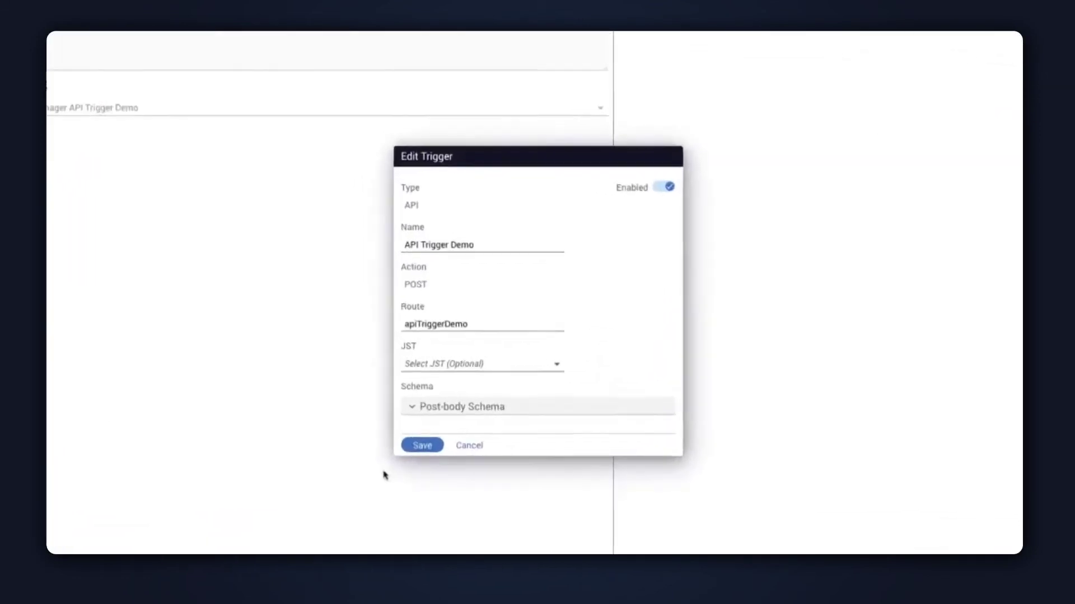
left_click(502, 407)
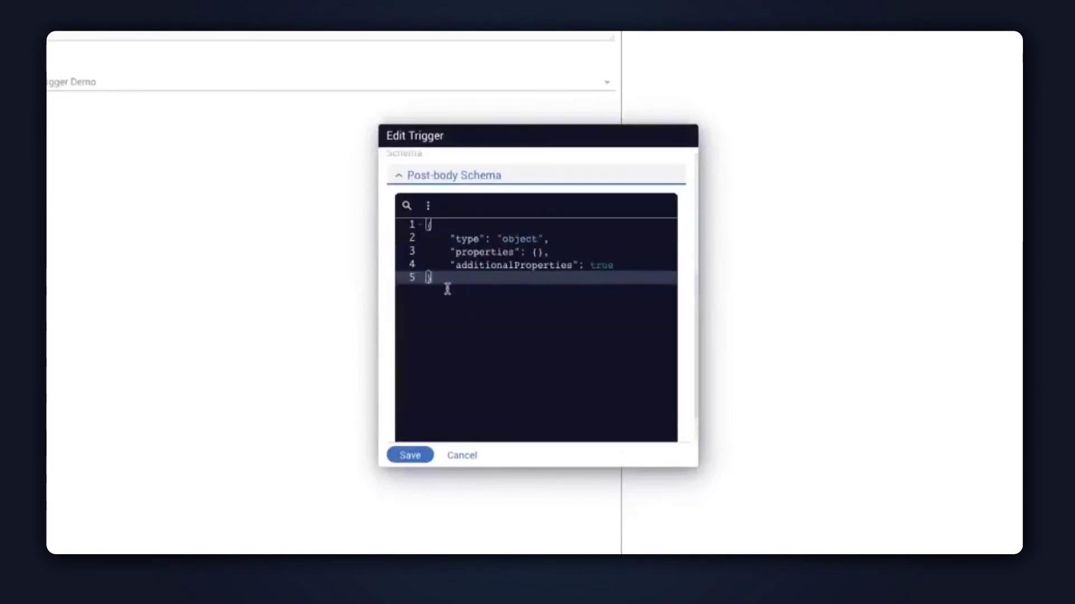
Replace the default post-body schema with the copied JSON schema and save the trigger.
left_click_drag(446, 287, 414, 223)
key("BackSpace")
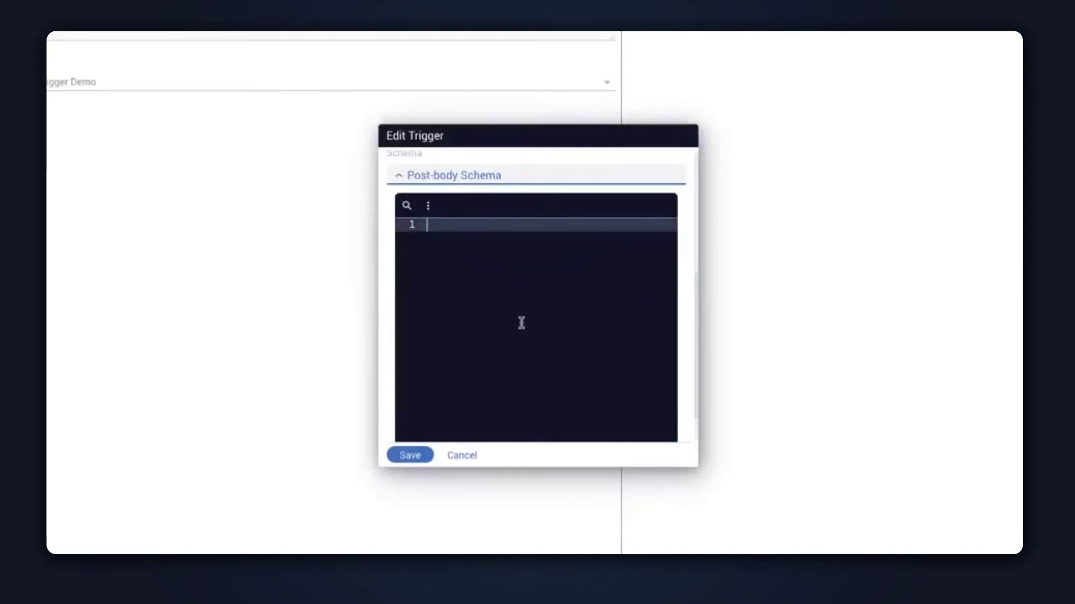
key("ctrl+v")
scroll(522, 320, "down", 5)
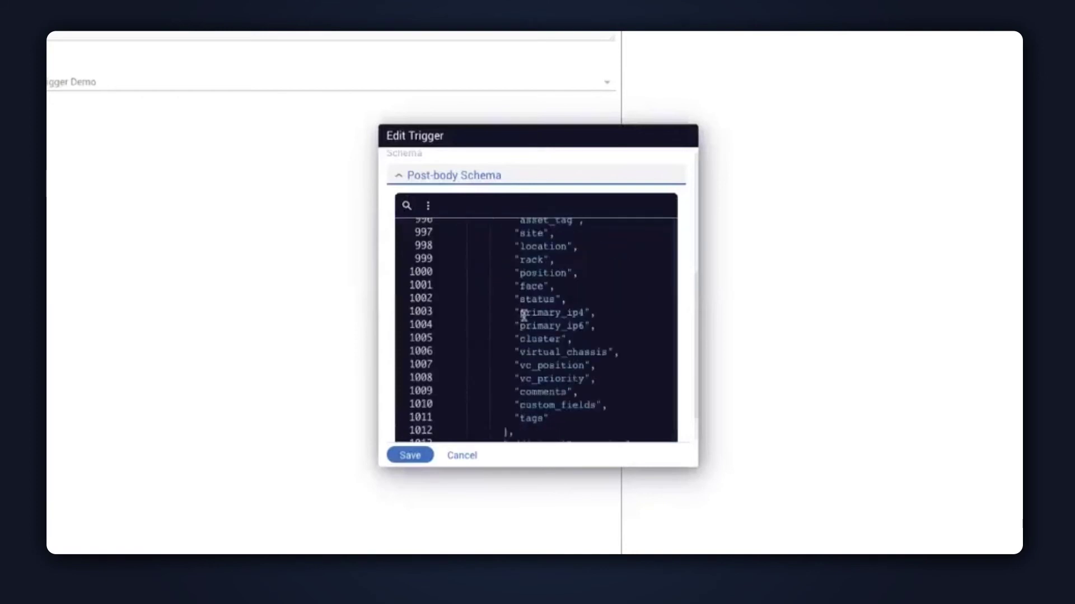
scroll(520, 302, "down", 2)
left_click(410, 455)
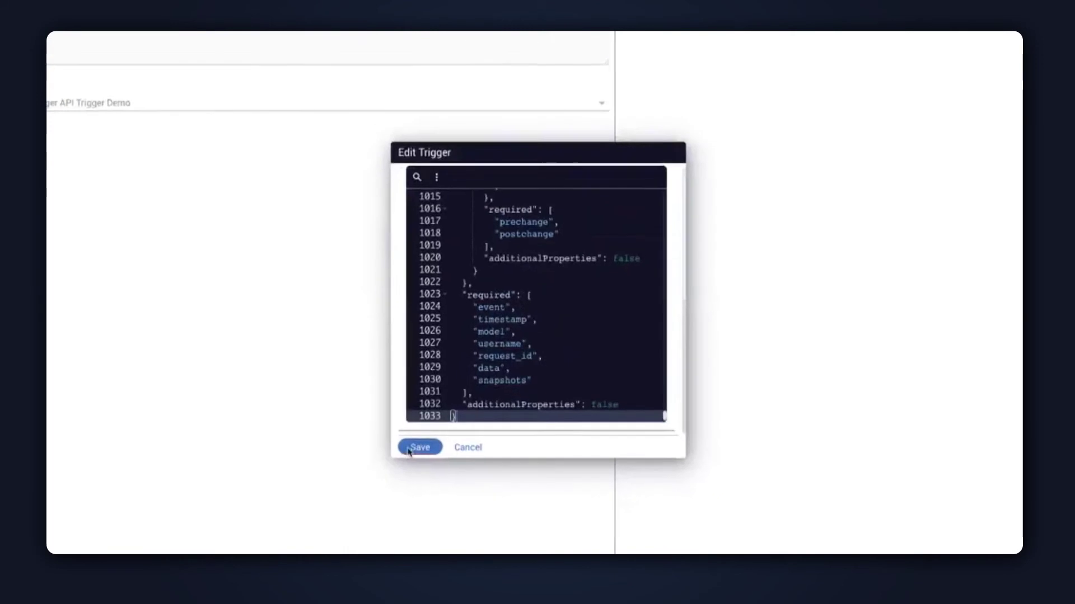
In Postman, collapse the prechange object and delete it from snapshots in the API Trigger request body.
left_click(140, 35)
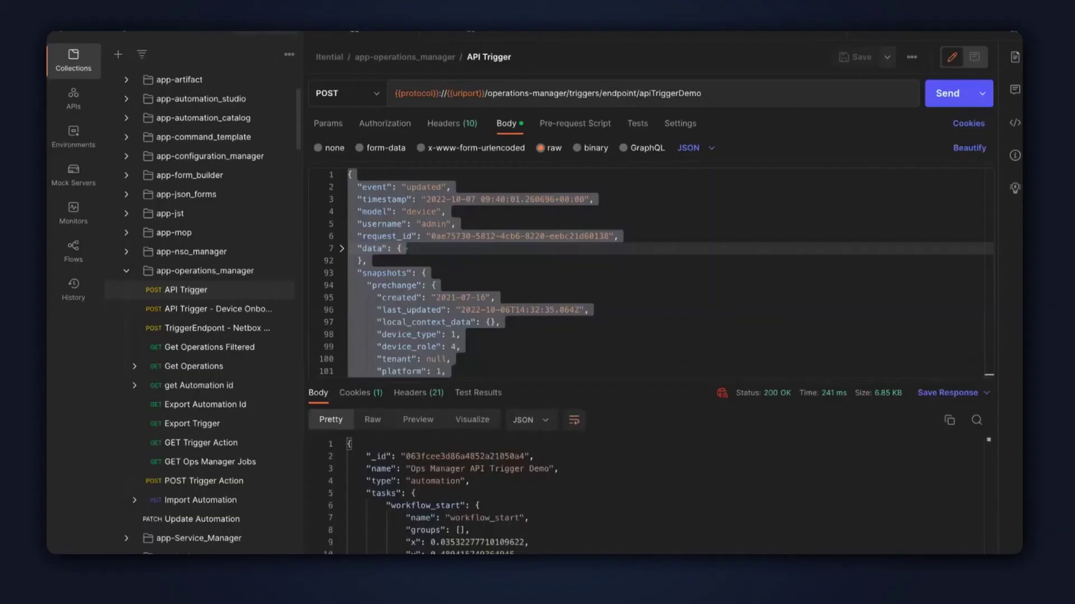
left_click(392, 285)
left_click(342, 285)
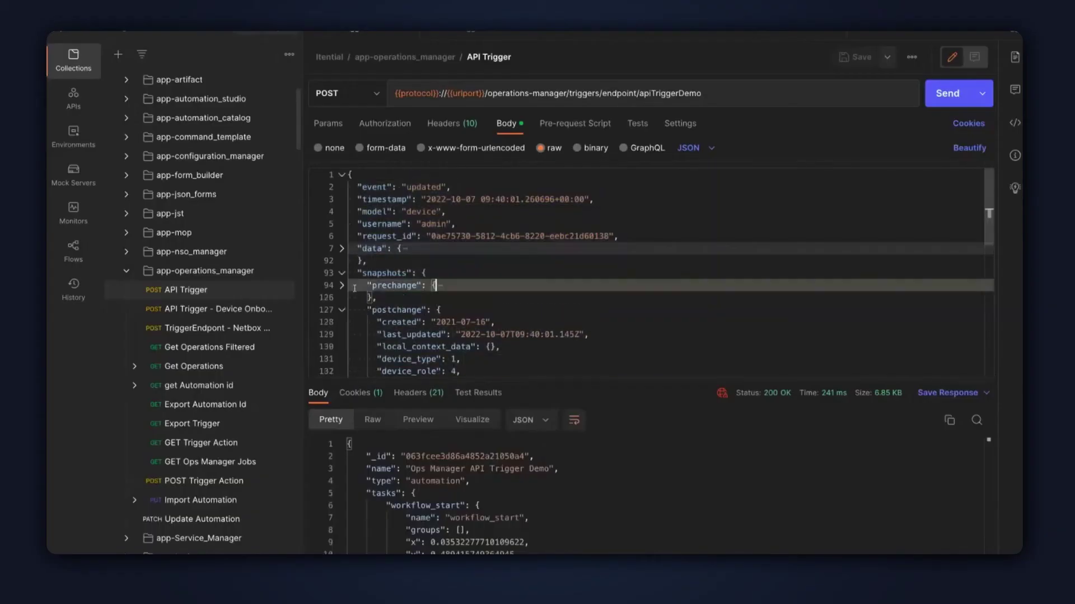
left_click(414, 296)
left_click_drag(414, 292, 449, 277)
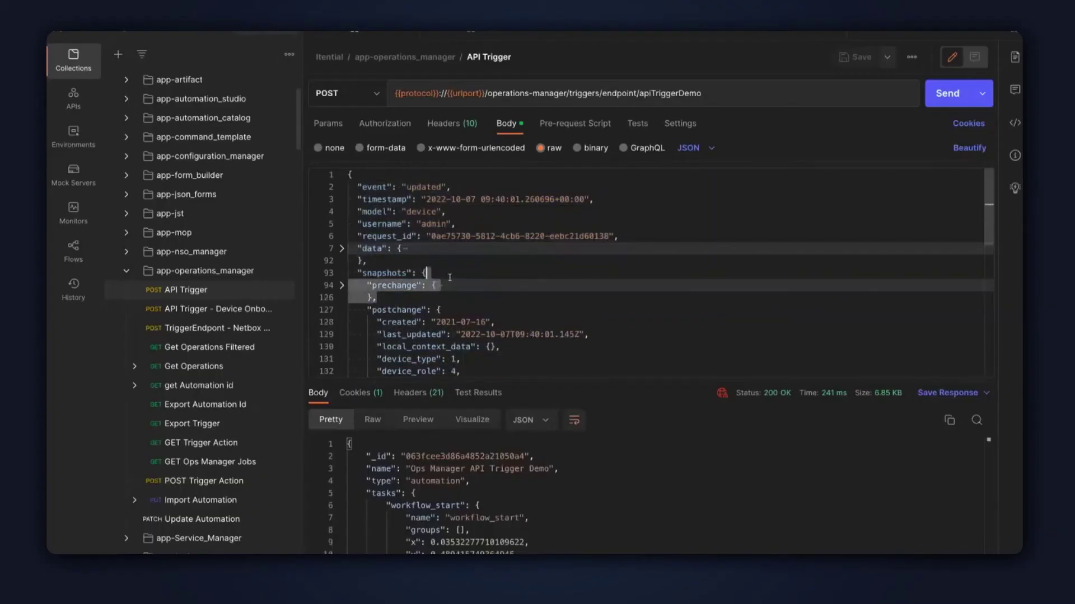
key("BackSpace")
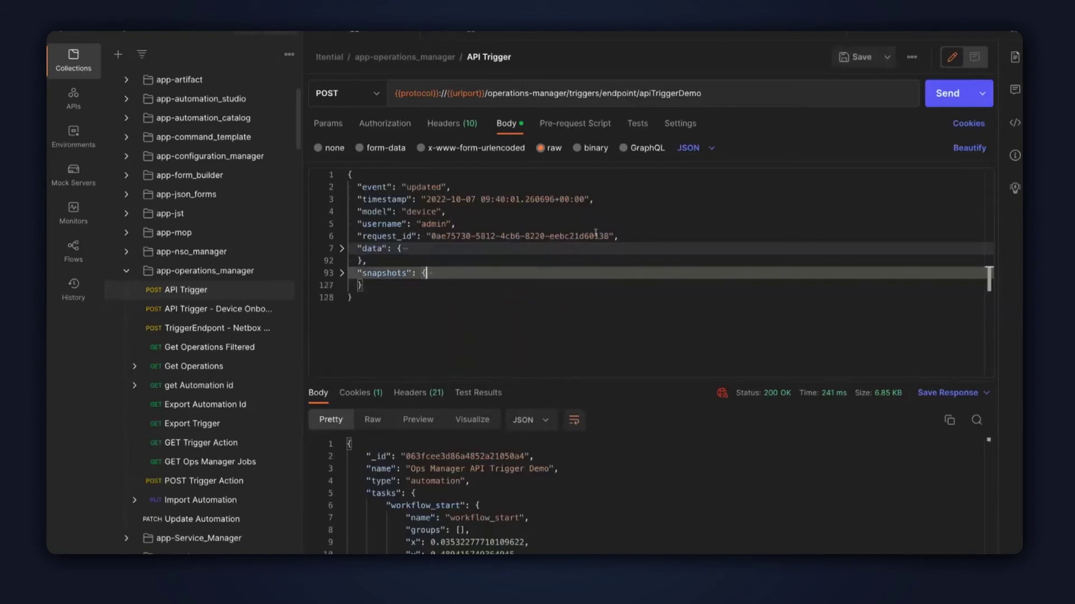
Send the API Trigger request with the incomplete body and examine the response's schema errors for the missing property.
left_click(619, 222)
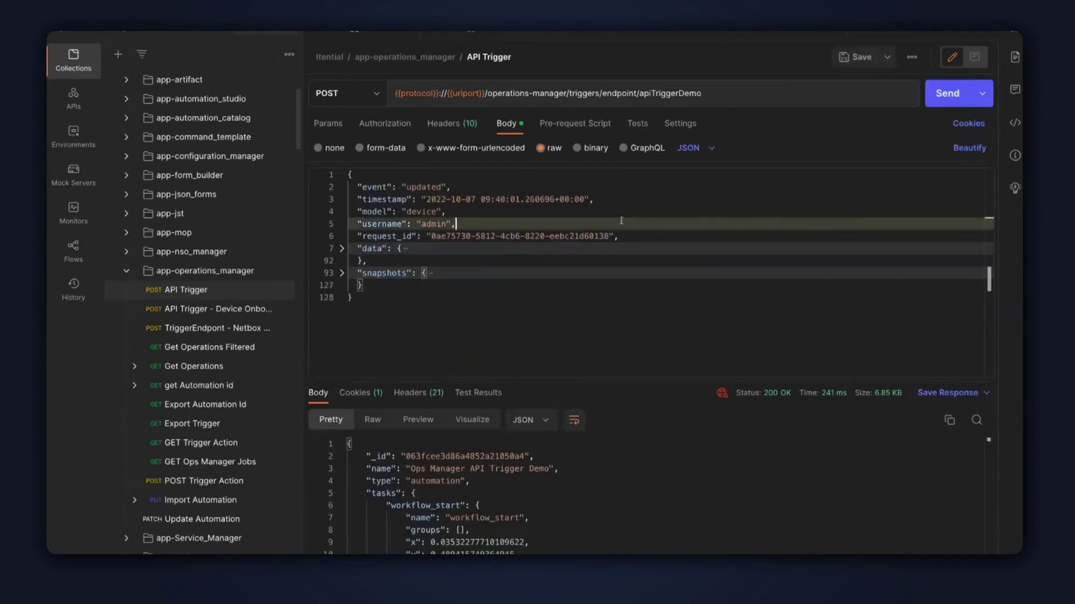
left_click(958, 95)
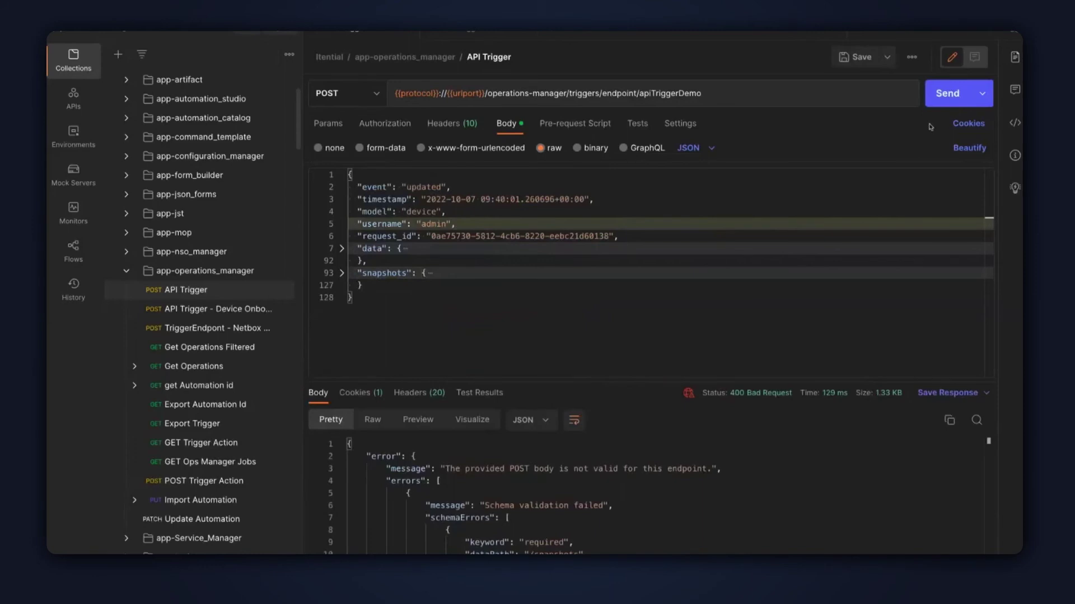
left_click_drag(668, 381, 666, 336)
scroll(527, 444, "down", 2)
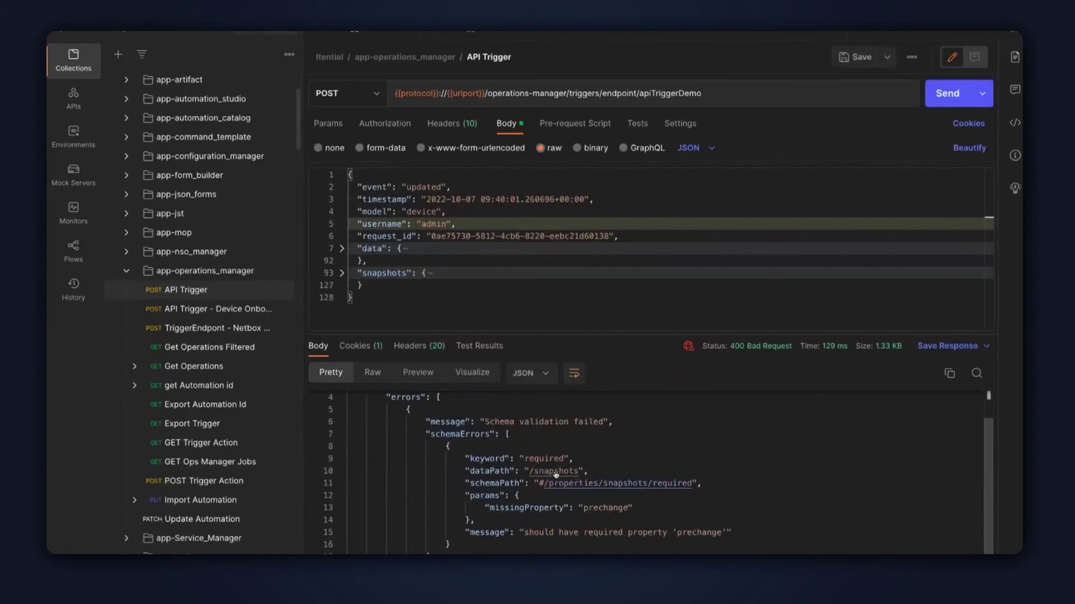
double_click(601, 508)
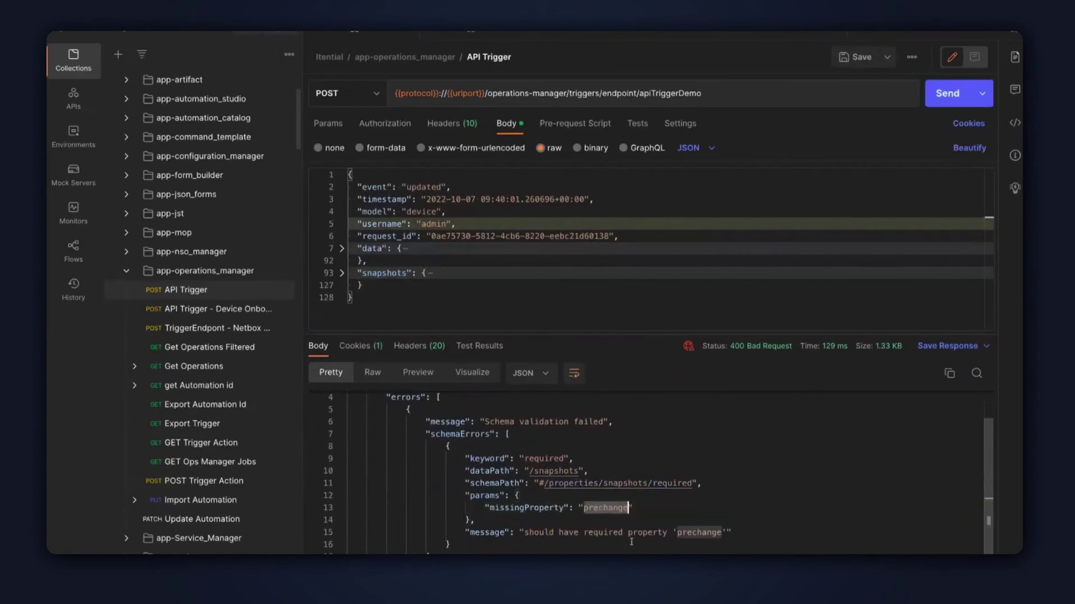
left_click(661, 505)
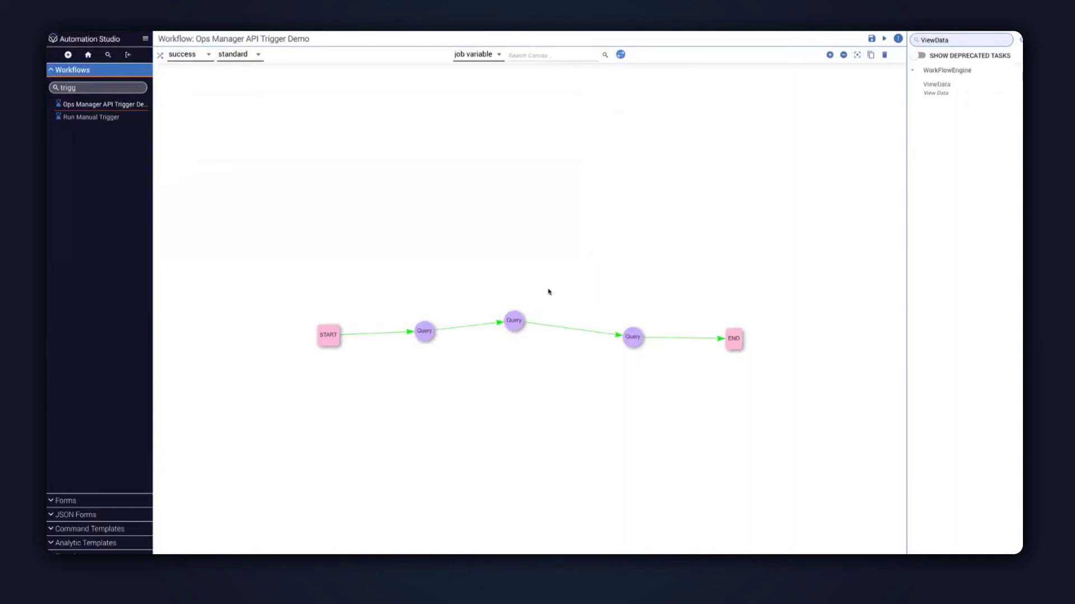
left_click_drag(514, 334, 531, 333)
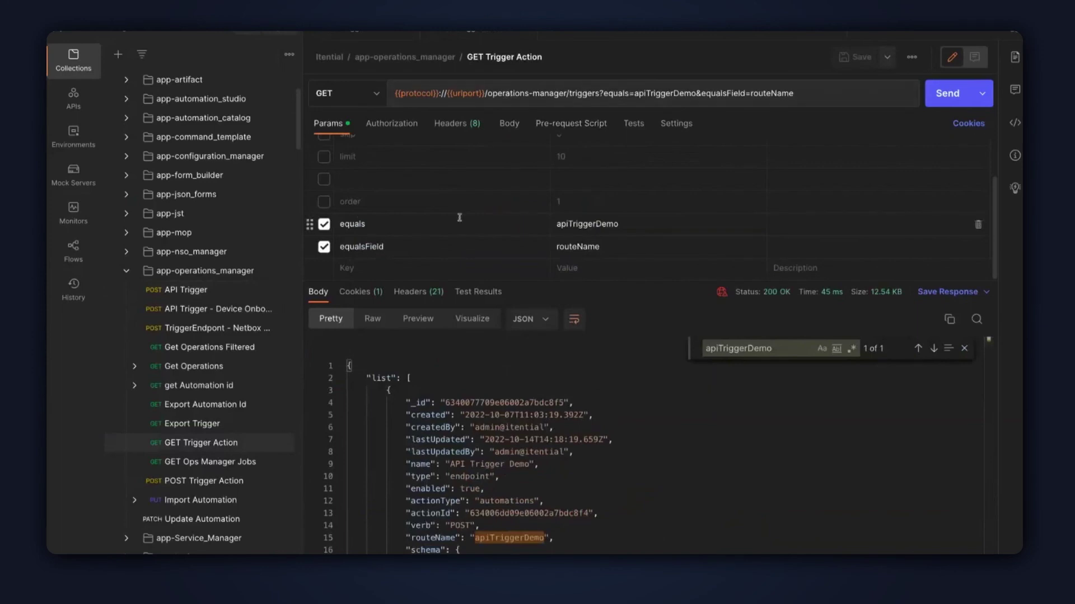
In Postman, check the GET Trigger Action endpoint and its routeName filter for apiTriggerDemo, and send the request.
left_click(466, 390)
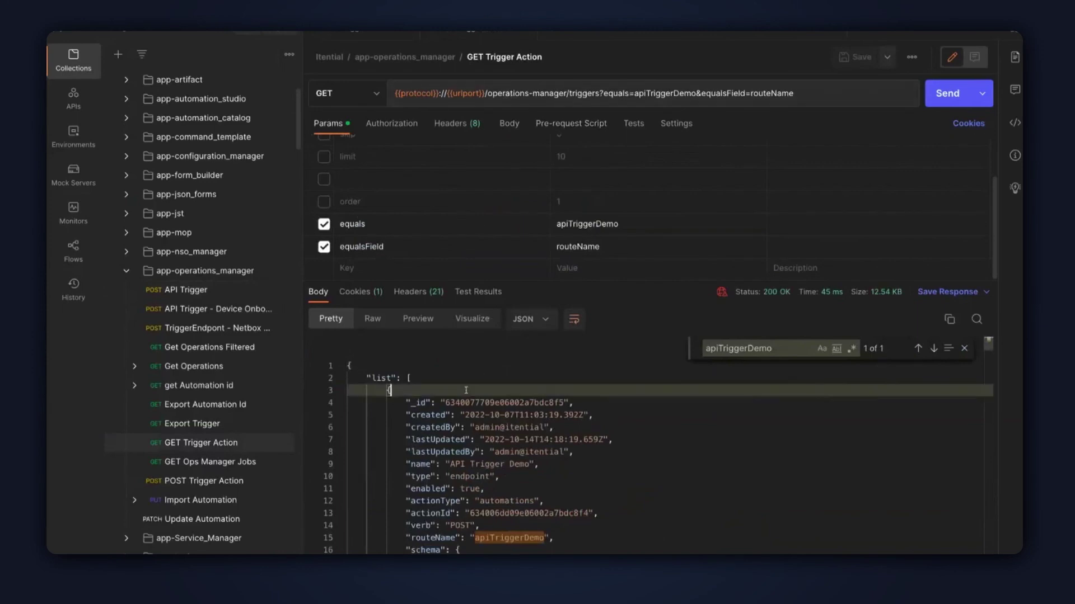
left_click(524, 94)
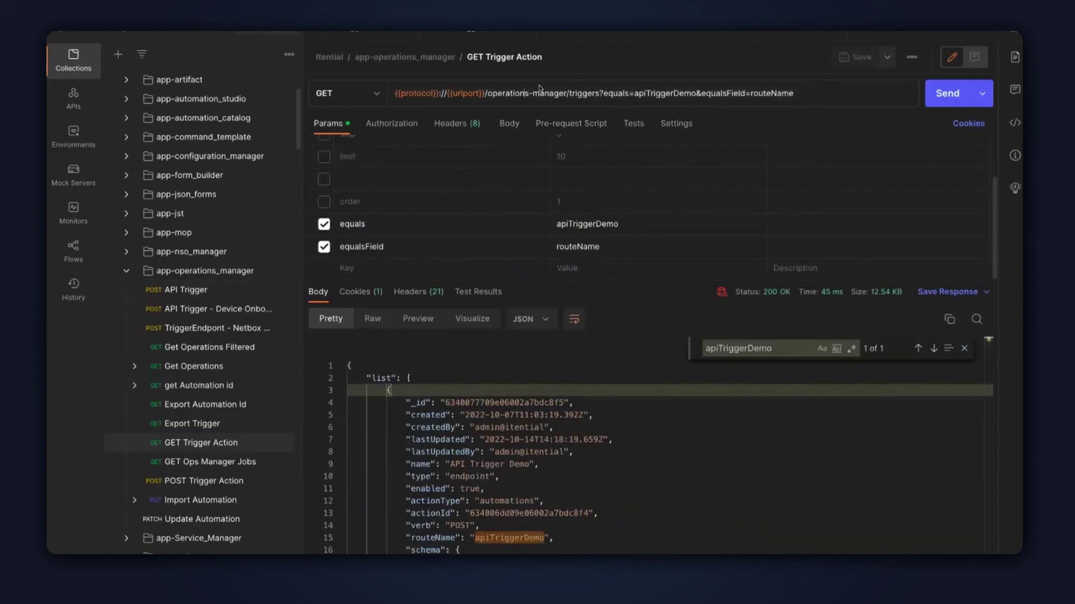
left_click_drag(487, 93, 599, 93)
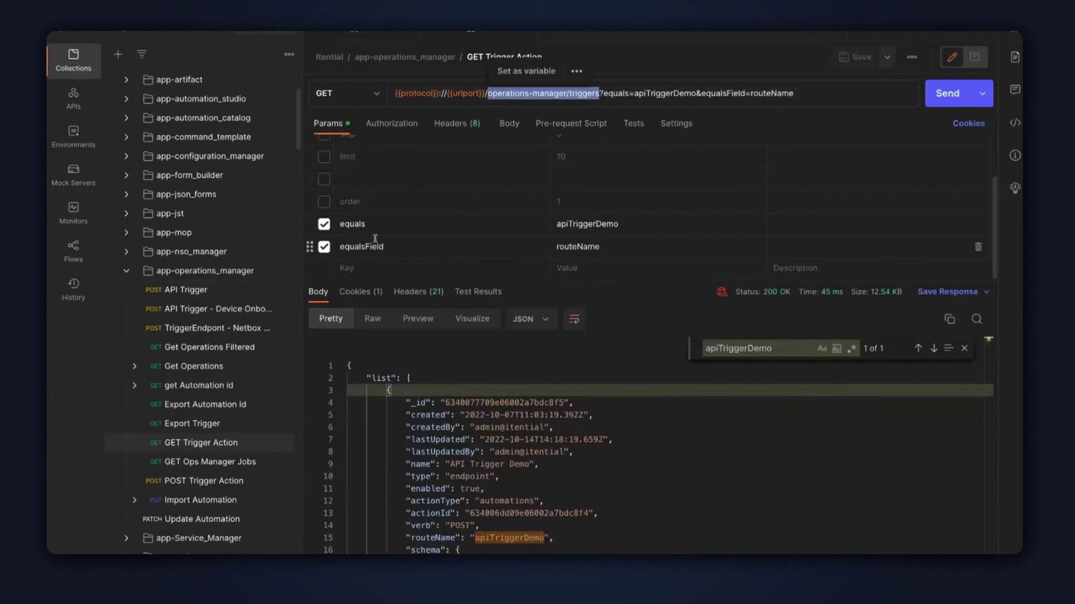
double_click(571, 246)
left_click(652, 250)
left_click(947, 93)
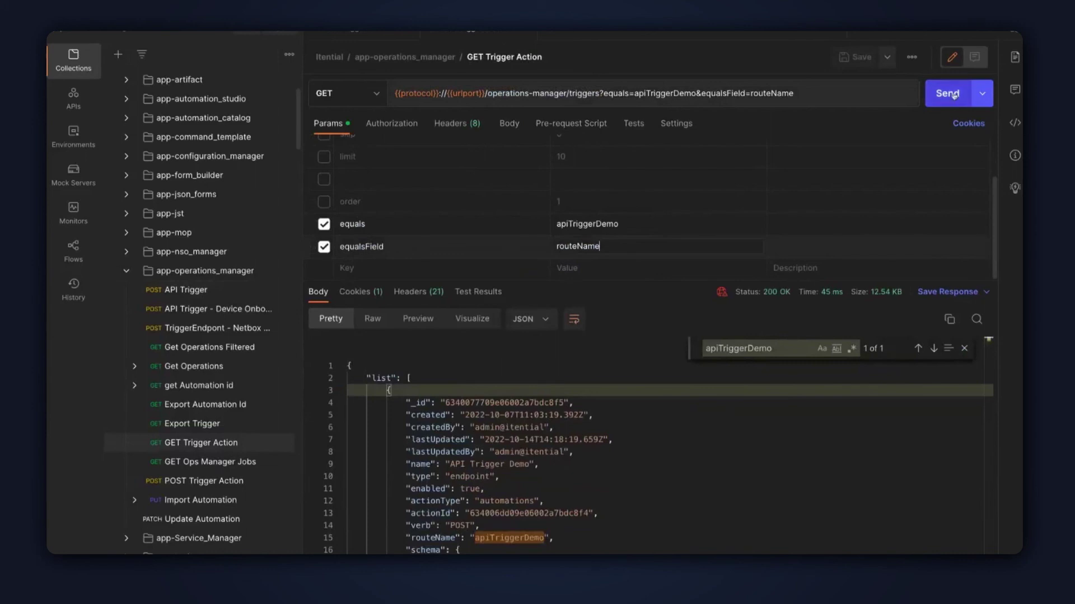
Examine the returned trigger's details and schema, collapsing and re-expanding the schema object, and return to the API Trigger request.
scroll(548, 463, "down", 3)
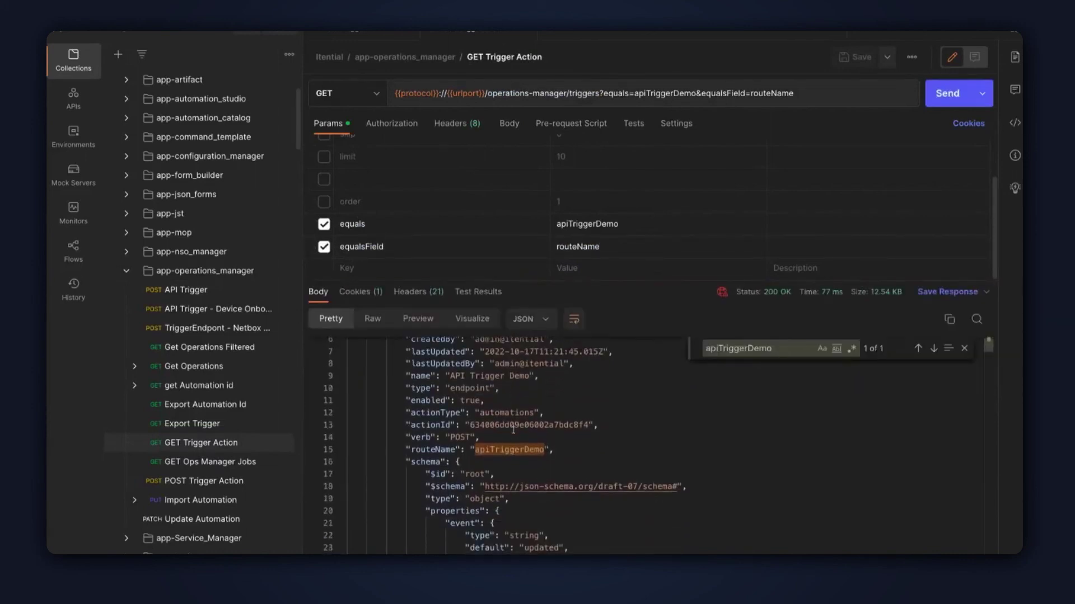
scroll(514, 429, "up", 3)
scroll(513, 430, "down", 3)
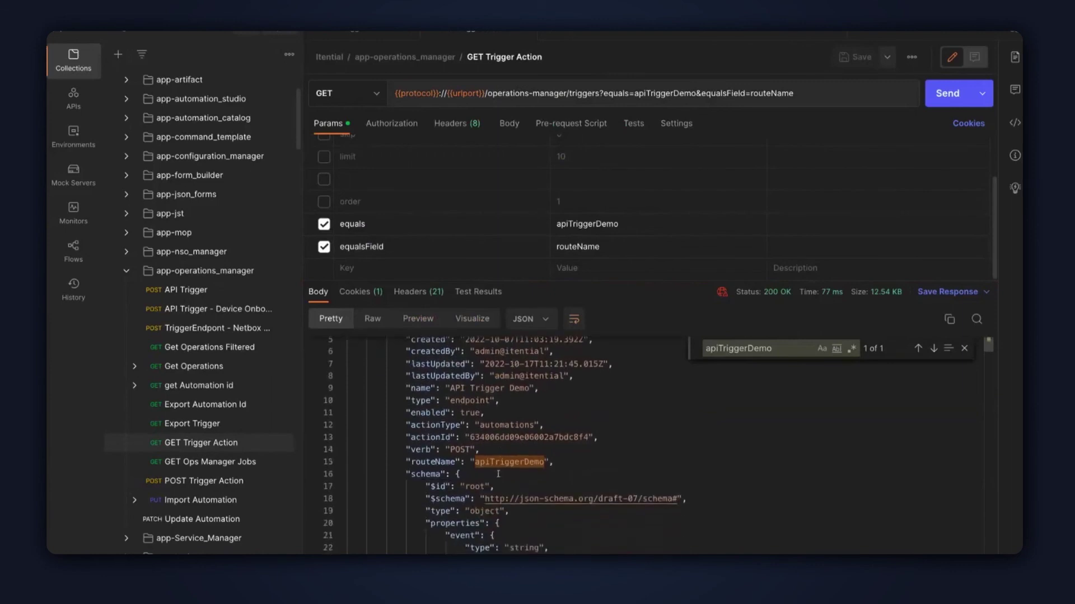
left_click(341, 475)
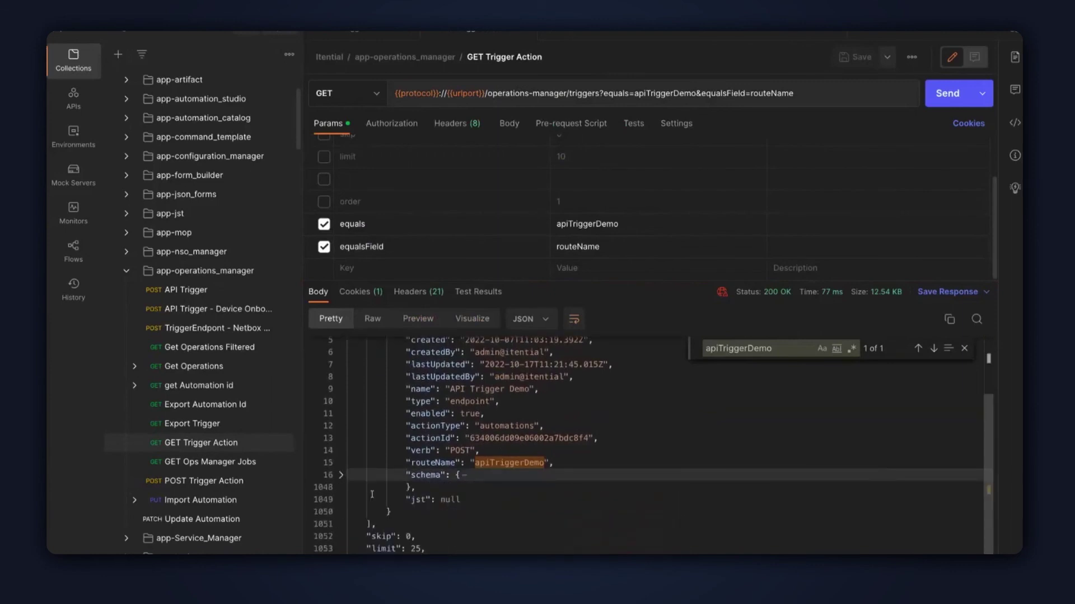
left_click(341, 474)
scroll(475, 486, "down", 5)
scroll(475, 486, "down", 5)
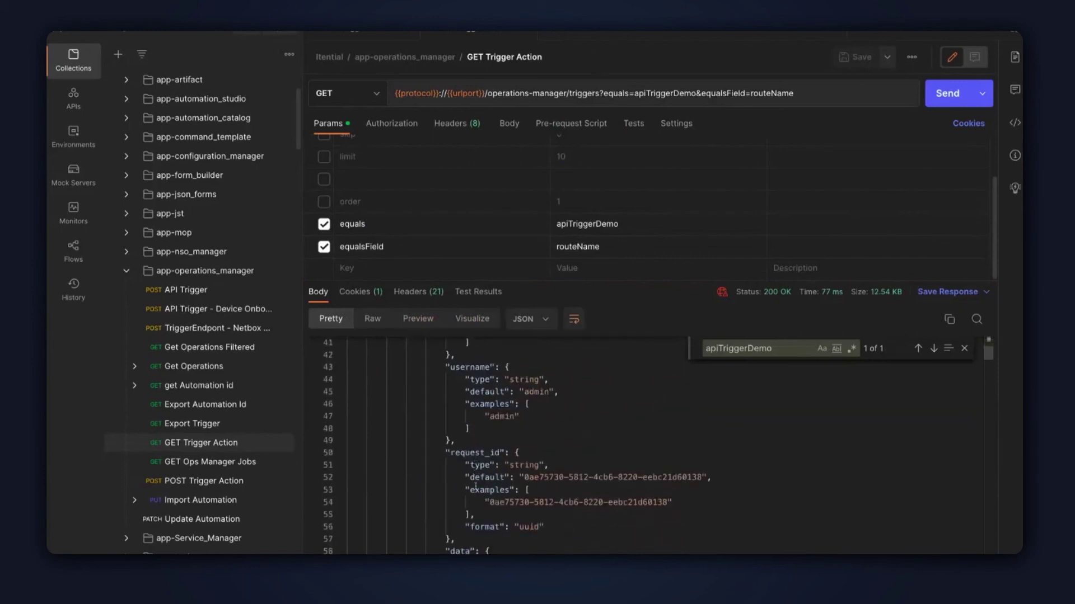
scroll(496, 525, "down", 1)
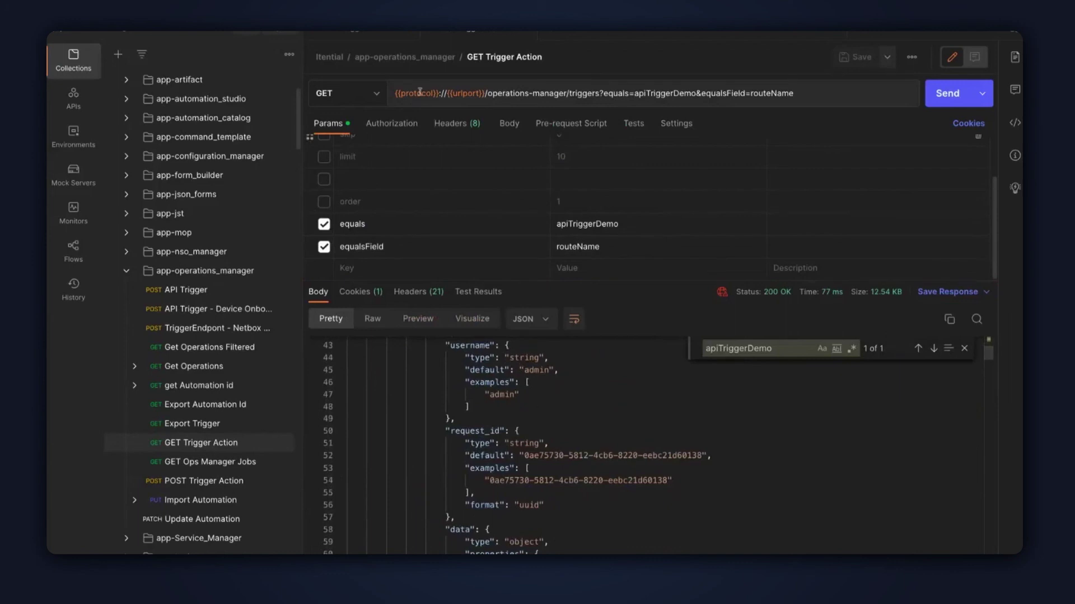
left_click(379, 32)
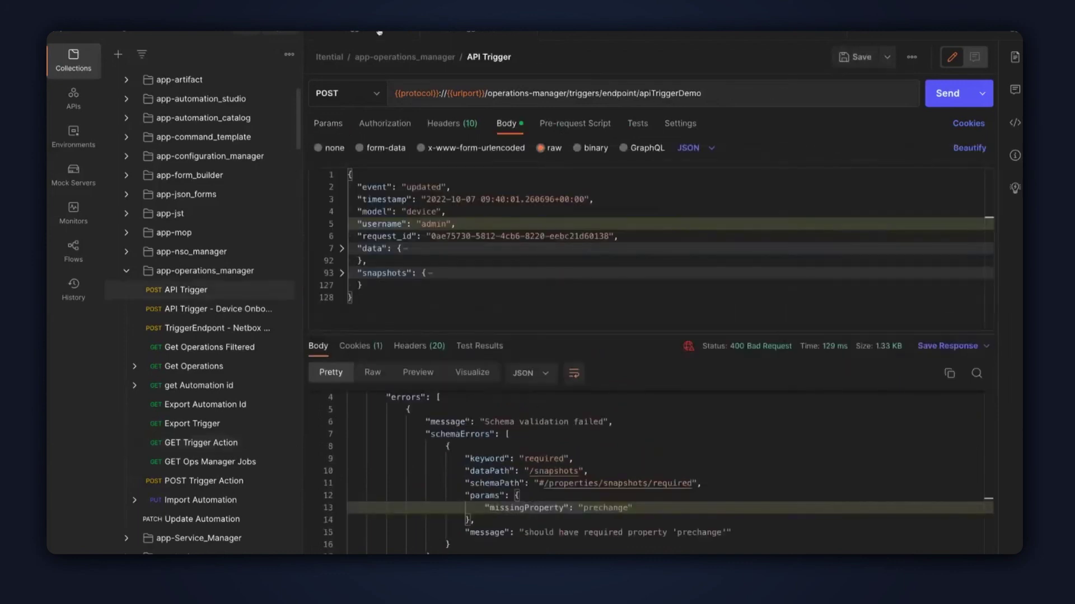